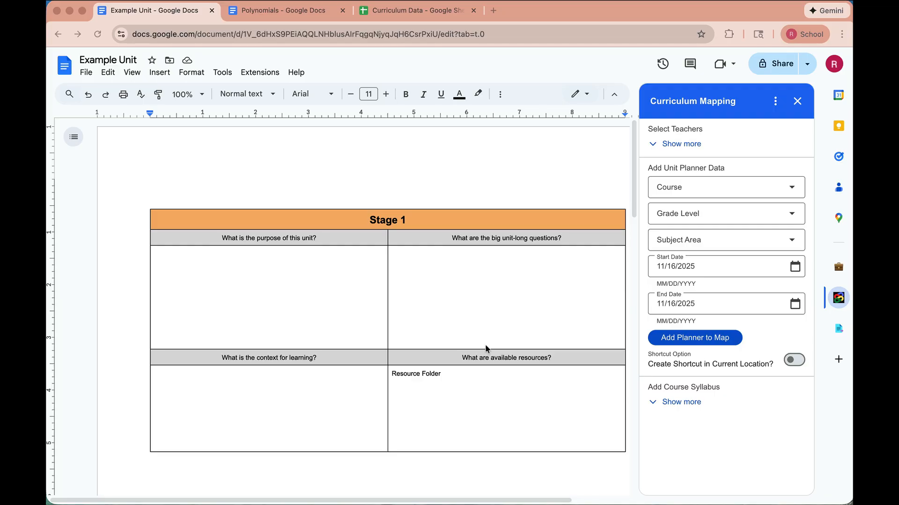
# - Set the division to US under Select Teachers and expand its list of teachers
pyautogui.click(686, 143)
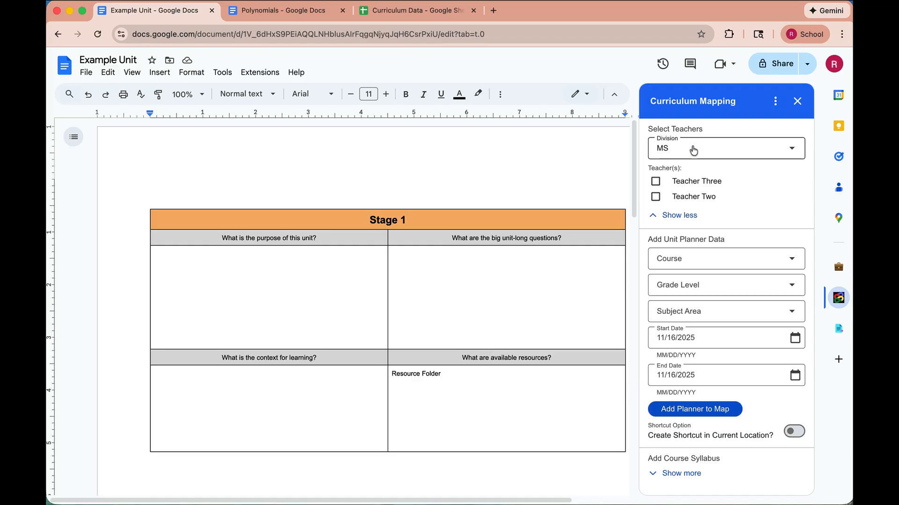
pyautogui.click(791, 150)
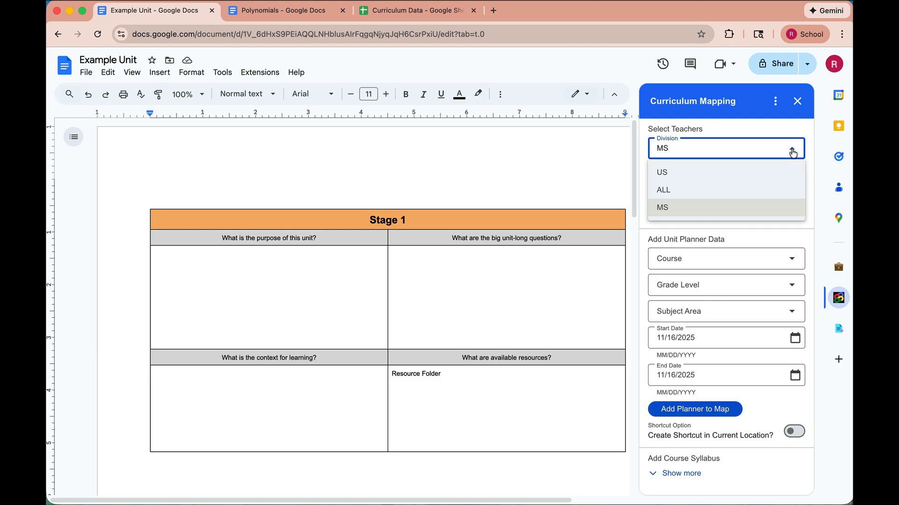
pyautogui.click(708, 172)
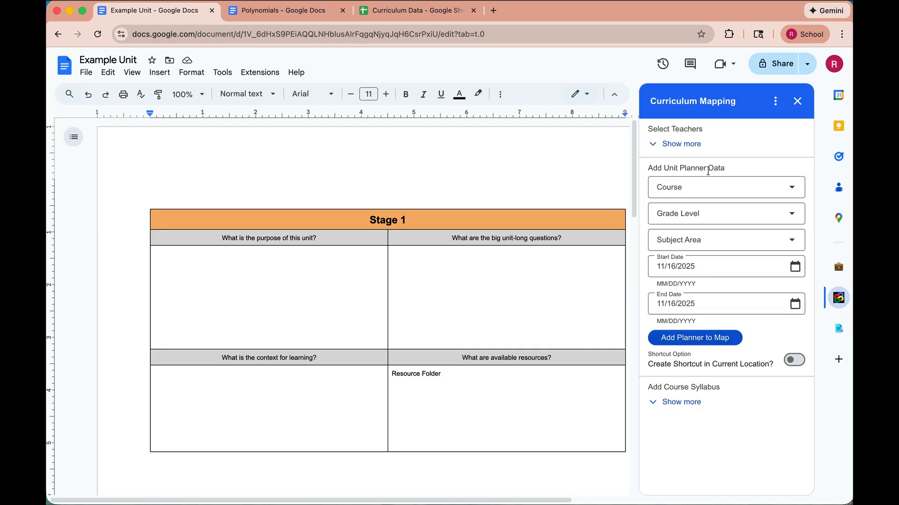
pyautogui.click(687, 144)
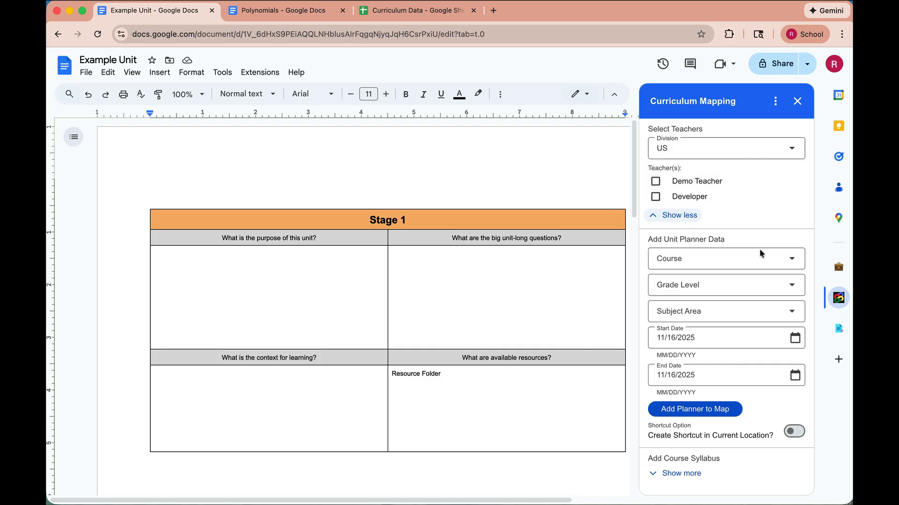
# - Review the Course and Grade Level choices offered for the US division
pyautogui.click(796, 263)
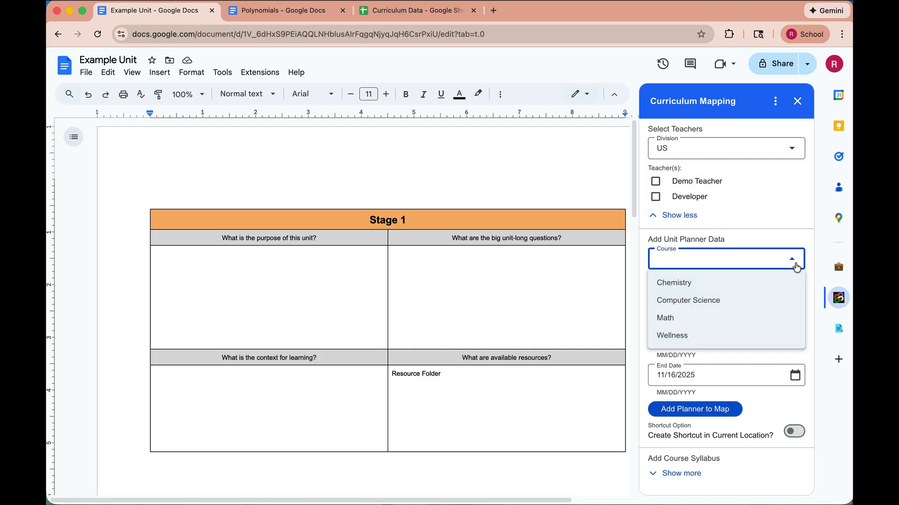
pyautogui.click(810, 243)
pyautogui.click(793, 289)
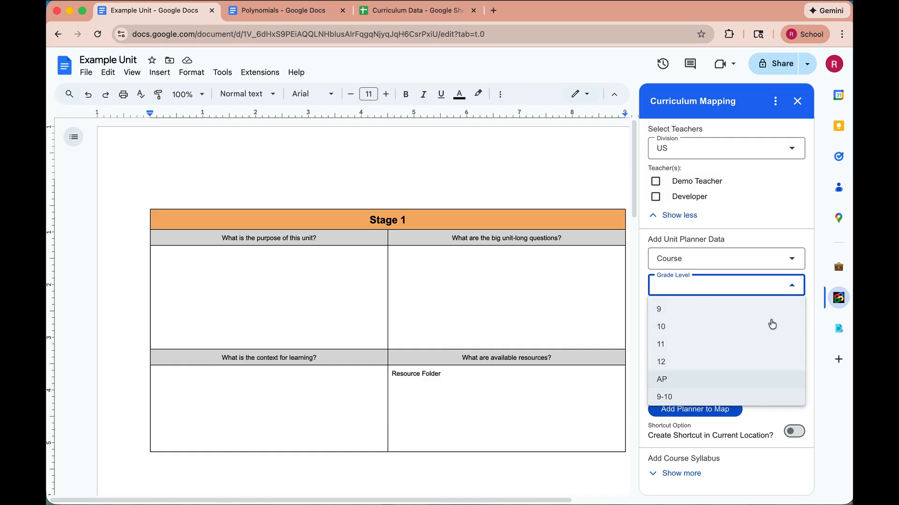
pyautogui.click(806, 284)
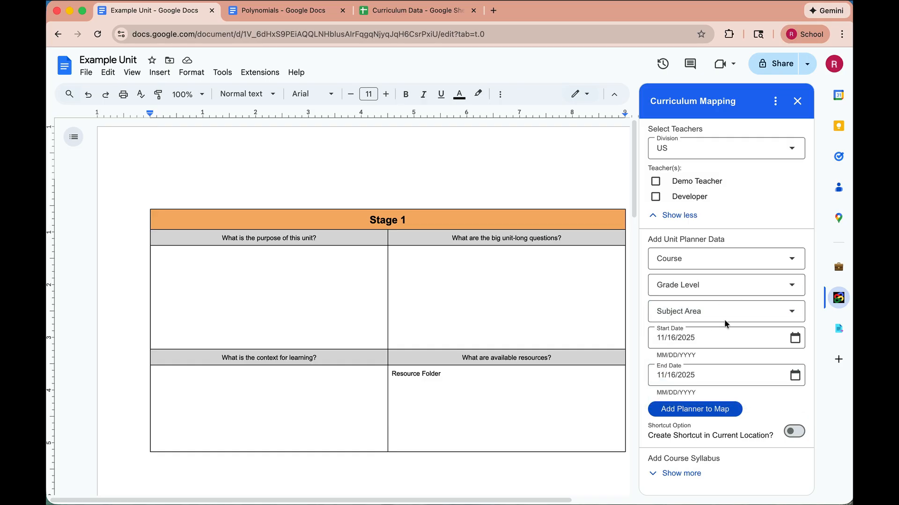
# - Set the division to ALL under Select Teachers and expand its list of teachers
pyautogui.click(792, 154)
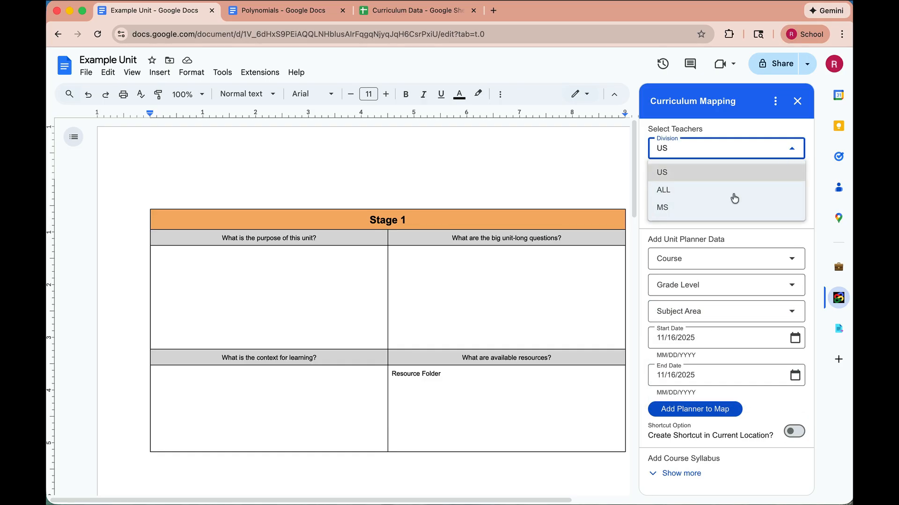
pyautogui.click(667, 195)
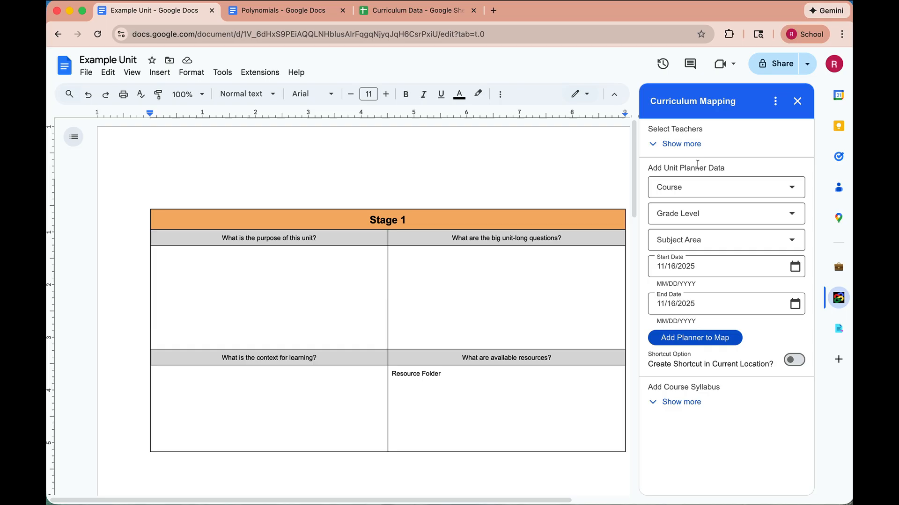
pyautogui.click(681, 143)
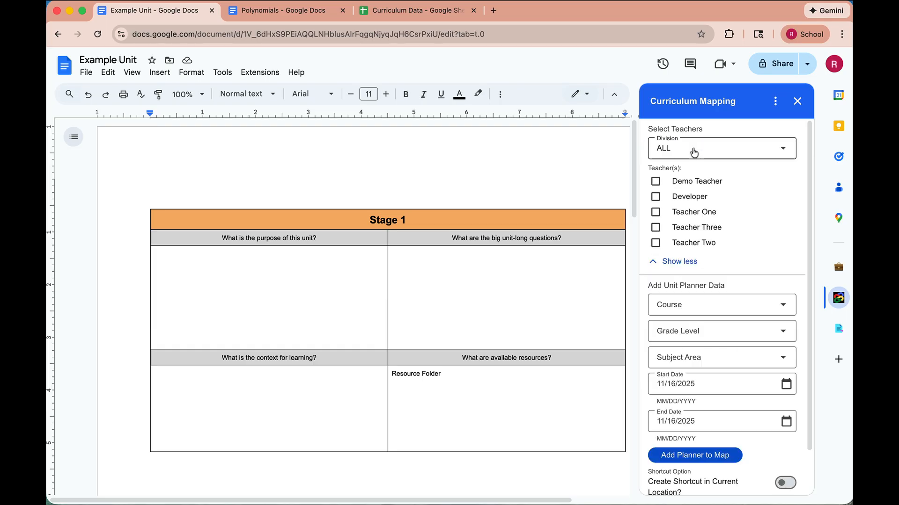
# - Look through the Course and Grade Level choices offered for all divisions
pyautogui.click(787, 305)
pyautogui.scroll(-5, 693, 381)
pyautogui.scroll(5, 694, 382)
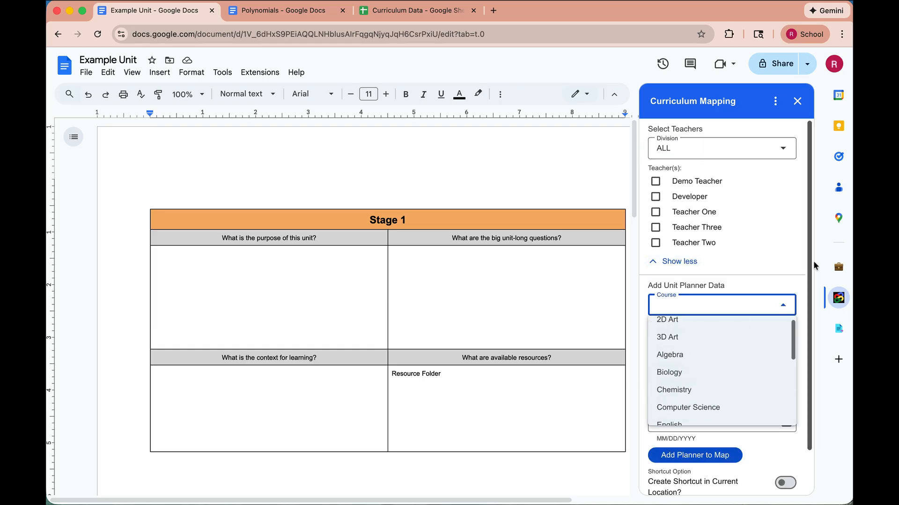
pyautogui.click(799, 287)
pyautogui.click(793, 337)
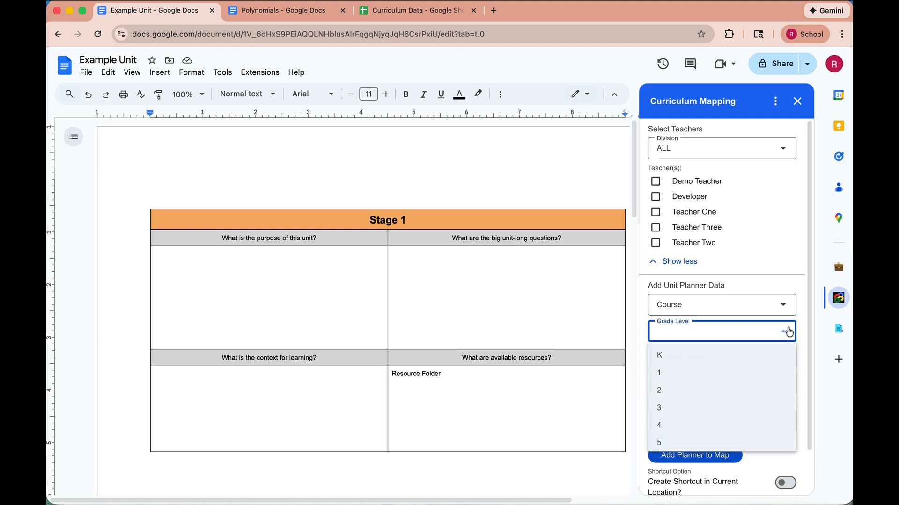
pyautogui.scroll(-3, 716, 383)
pyautogui.scroll(3, 716, 383)
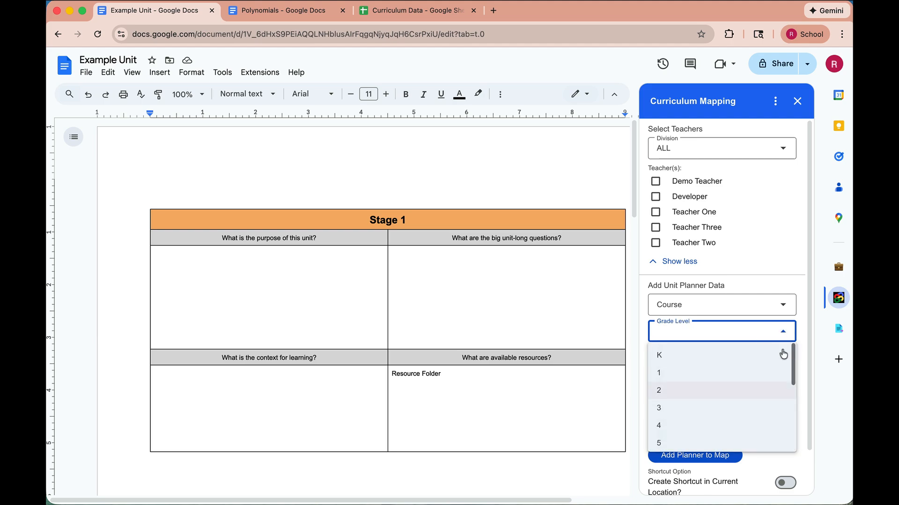
pyautogui.click(800, 324)
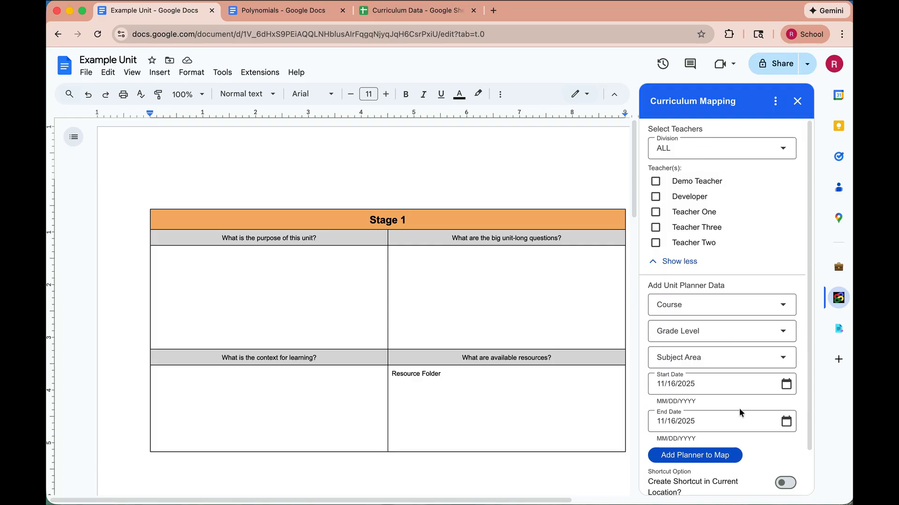
# - Review the remaining unit planner fields and close the Curriculum Mapping add-on in the Example Unit document
pyautogui.scroll(-2, 739, 412)
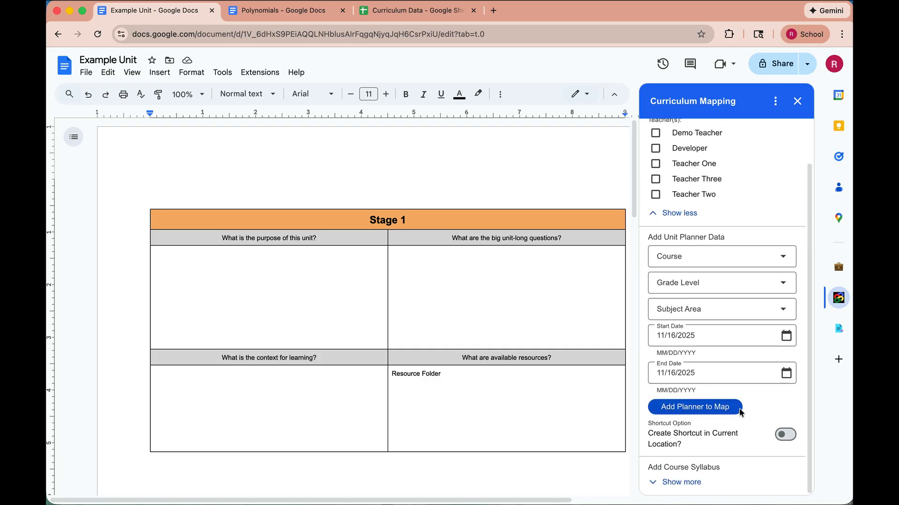
pyautogui.scroll(2, 740, 413)
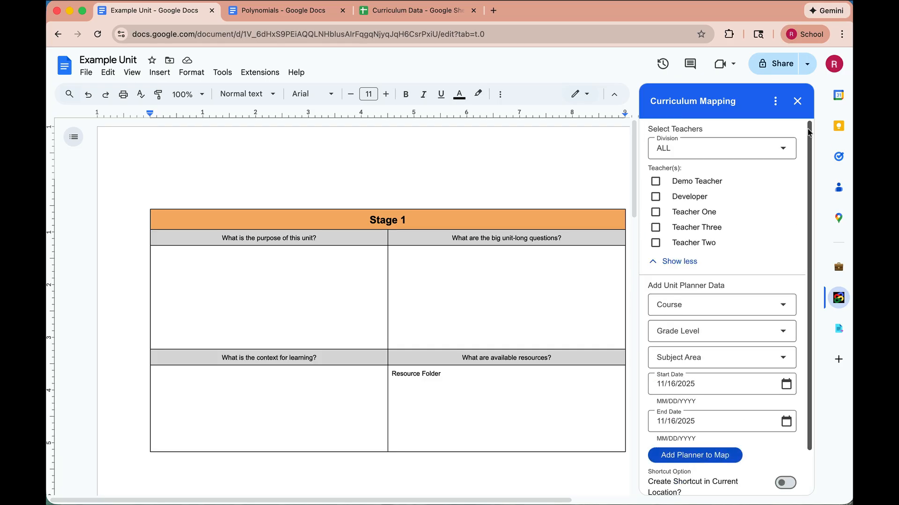
pyautogui.click(798, 102)
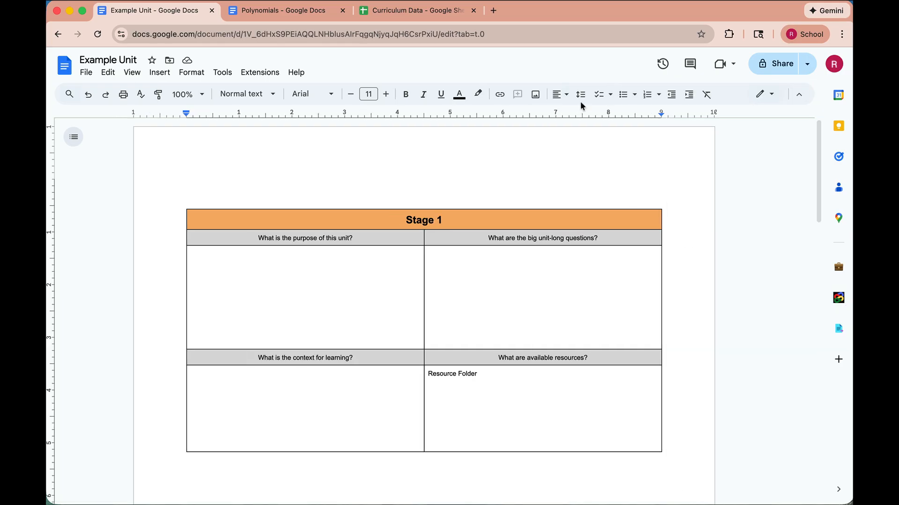
# - Switch to the Polynomials document and expand the Data Tracker section of Curriculum Mapping
pyautogui.click(297, 14)
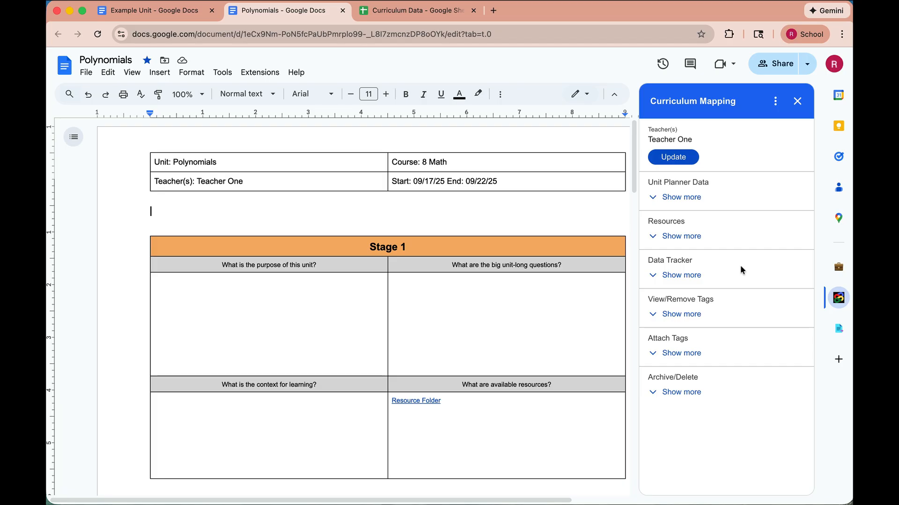
pyautogui.click(692, 277)
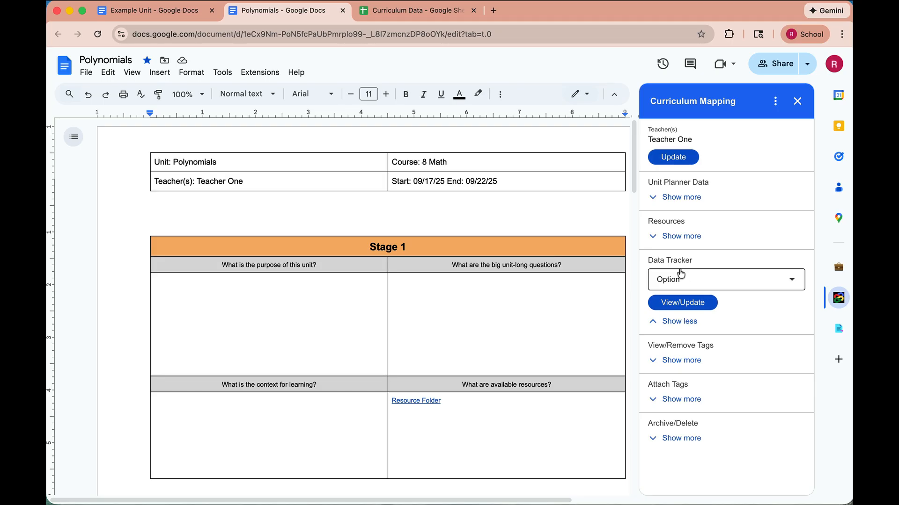
# - Switch to the Curriculum Data spreadsheet and examine the Apps, Items 1 and Items 2 headers on the APPS sheet
pyautogui.click(423, 12)
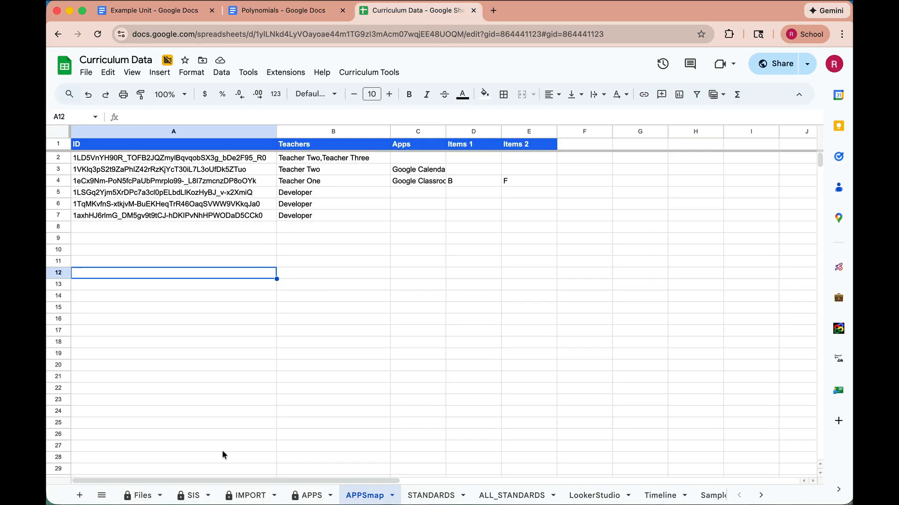
pyautogui.click(313, 498)
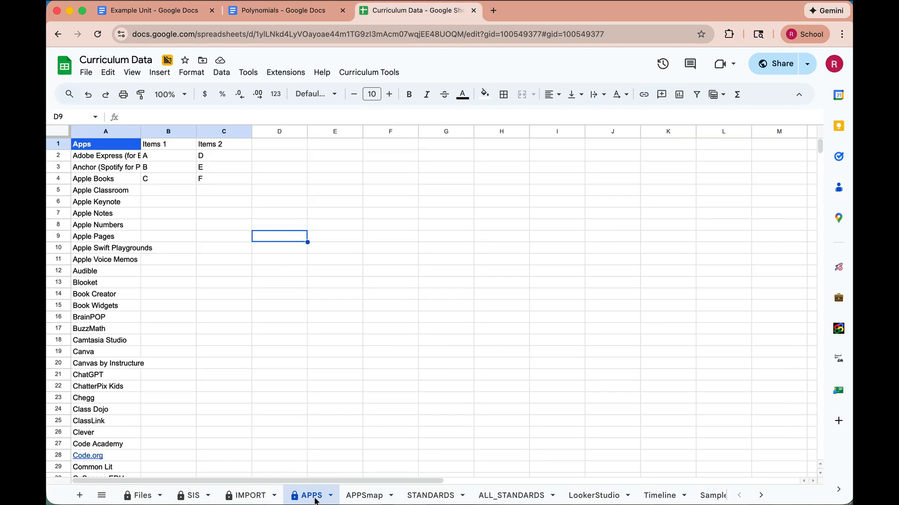
pyautogui.click(120, 148)
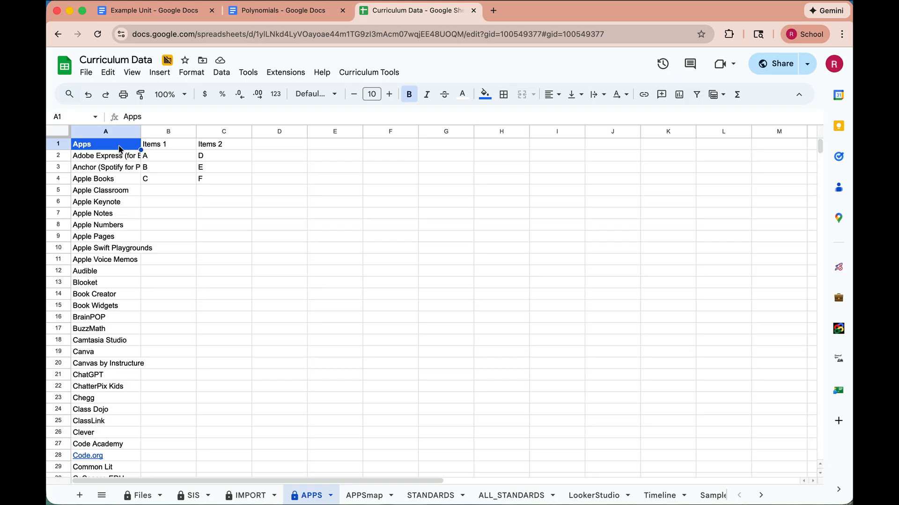
pyautogui.press('Right')
pyautogui.press('Right')
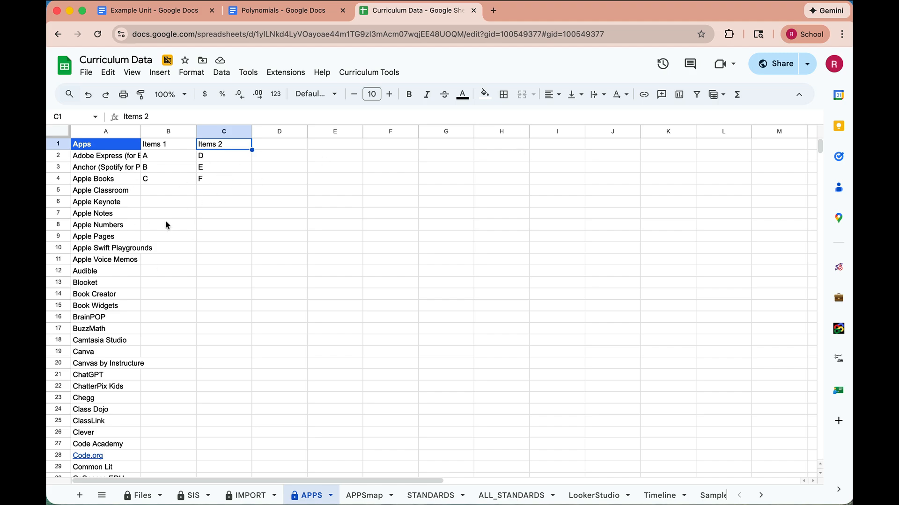
# - Return to the Polynomials document, view the Apps data tracker and its available apps, and go back without applying changes
pyautogui.click(327, 12)
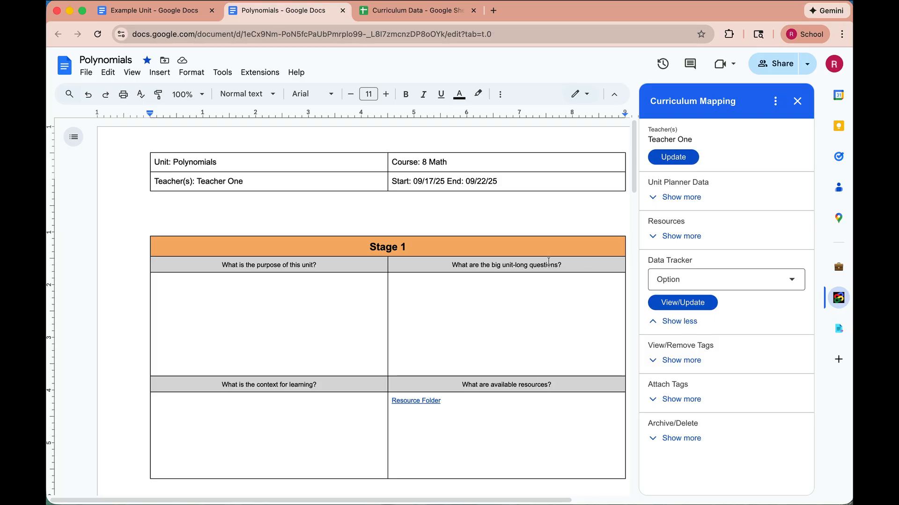
pyautogui.click(796, 281)
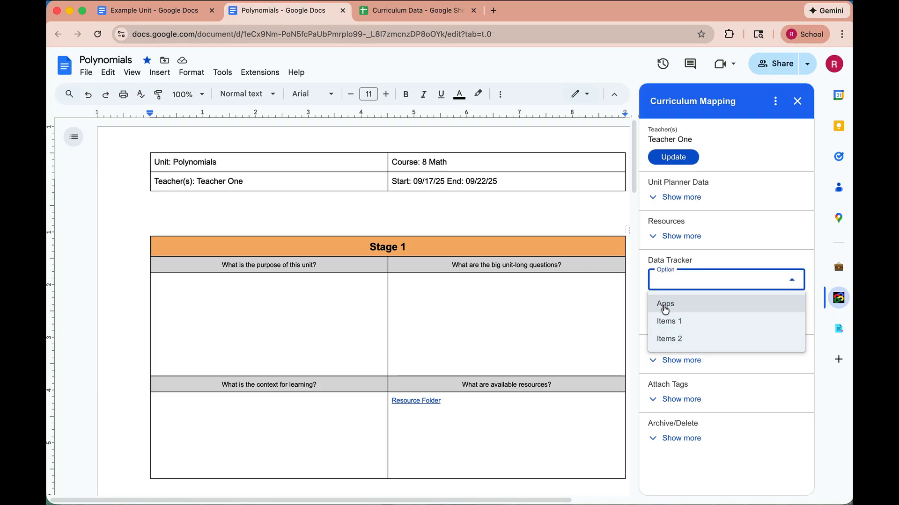
pyautogui.click(664, 306)
pyautogui.click(686, 304)
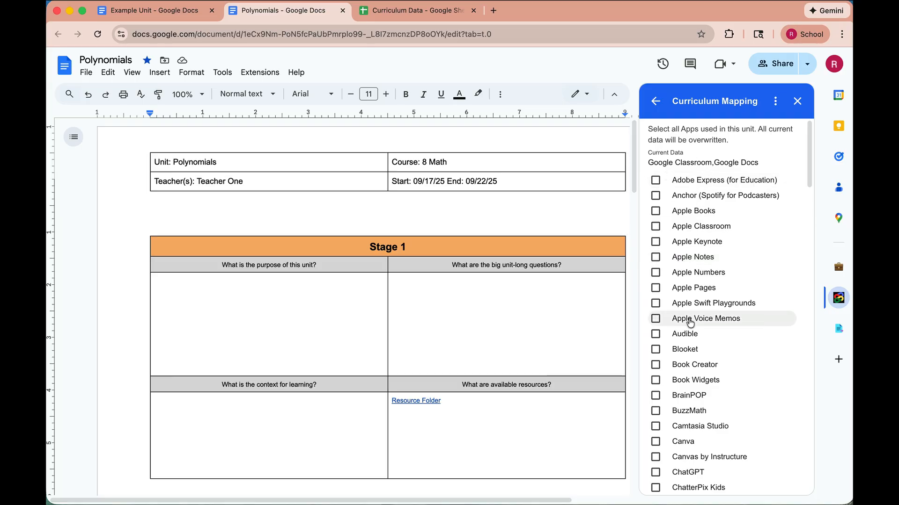
pyautogui.scroll(-5, 690, 323)
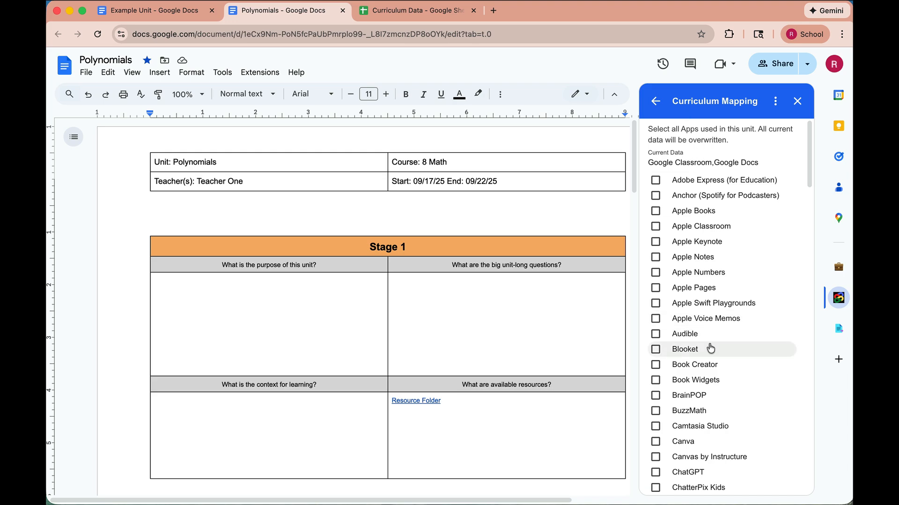
pyautogui.click(656, 102)
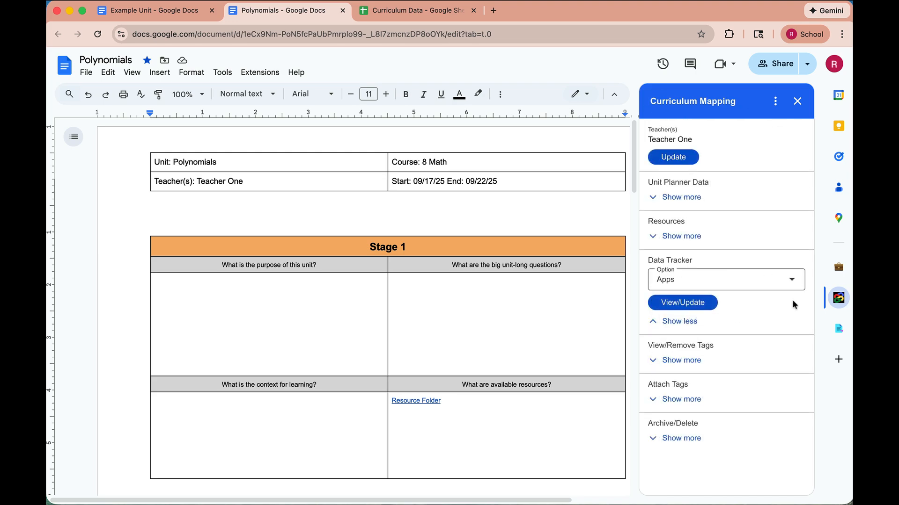
# - Open the Items 1 data tracker for the Polynomials unit, select item C and apply the change
pyautogui.click(794, 280)
pyautogui.click(674, 321)
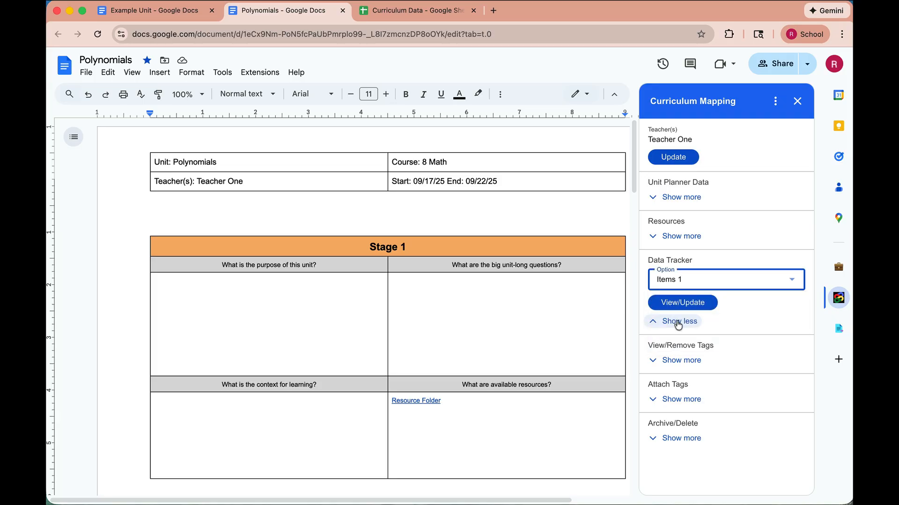
pyautogui.click(696, 303)
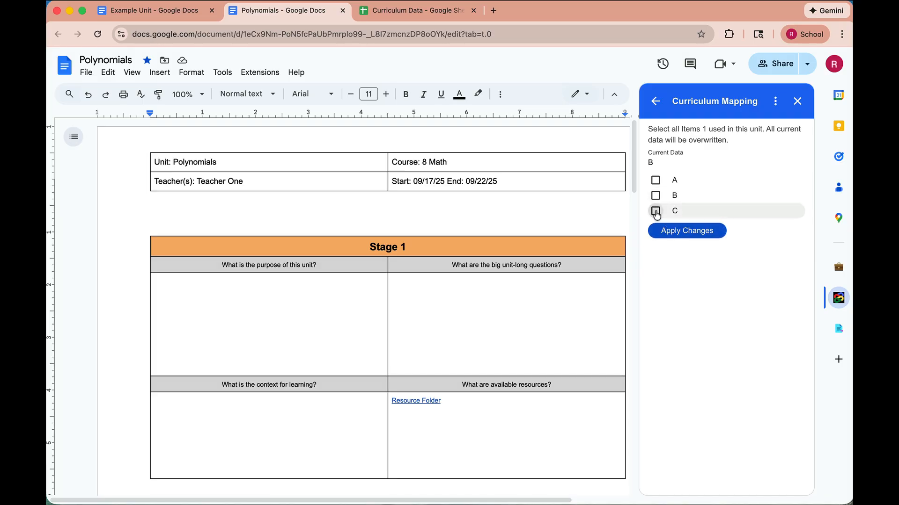
pyautogui.click(656, 212)
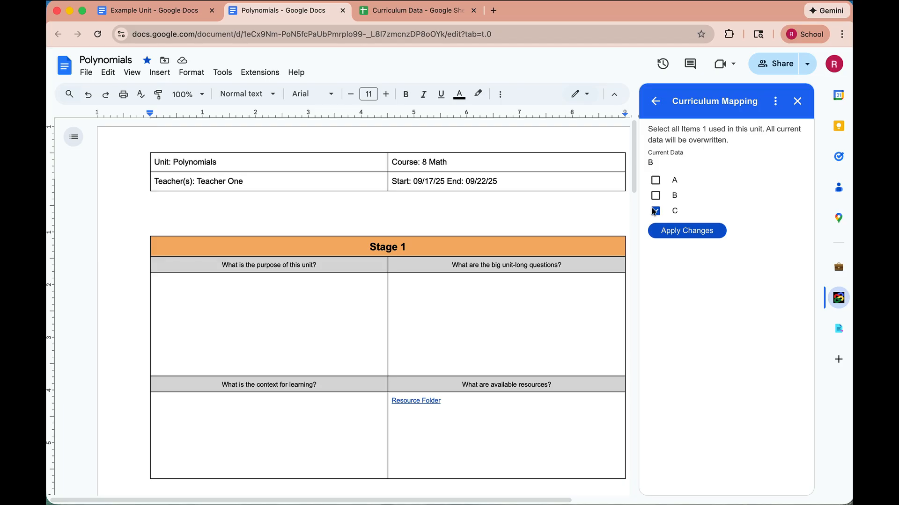
pyautogui.click(692, 235)
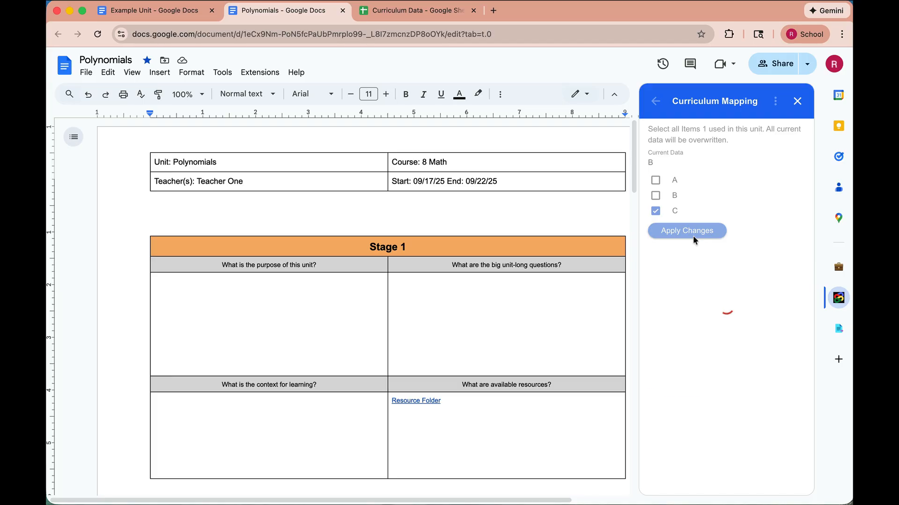
# - Check the Polynomials unit's Items 1 entry in cell D4 of the APPSmap sheet in the Curriculum Data spreadsheet
pyautogui.click(445, 13)
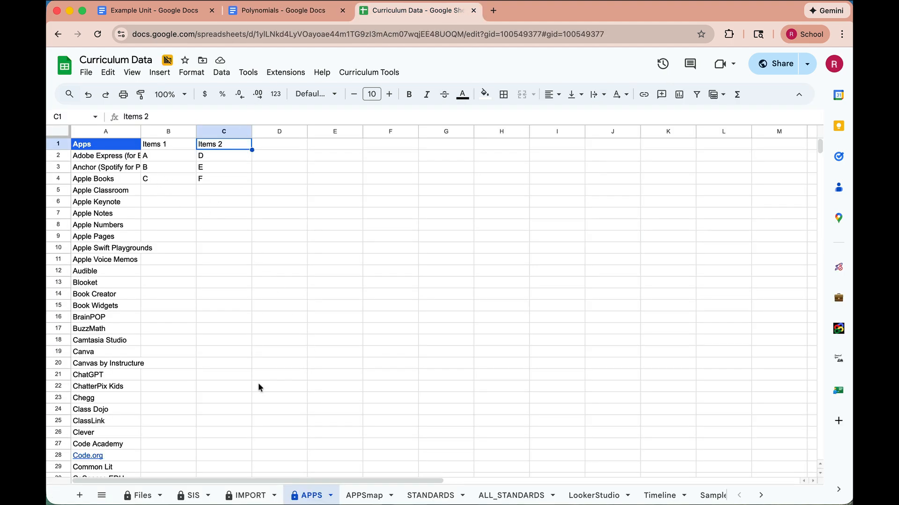
pyautogui.click(369, 495)
pyautogui.click(484, 183)
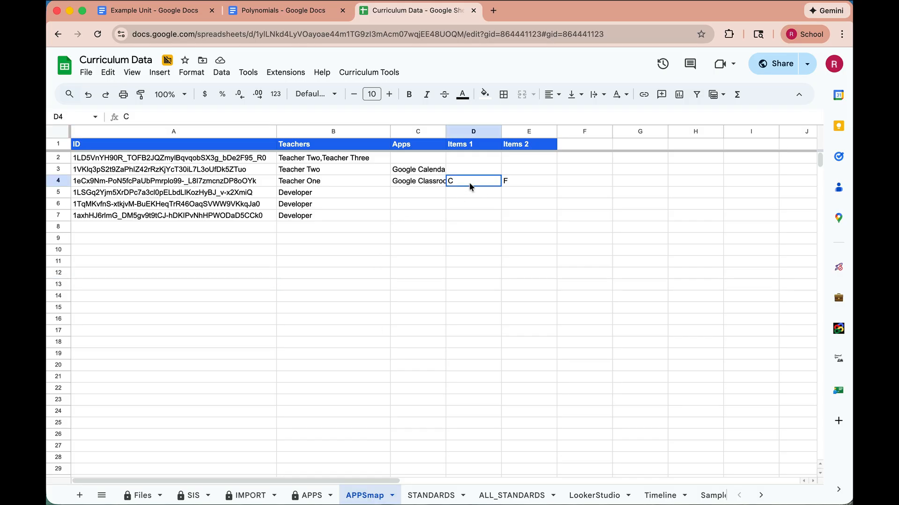